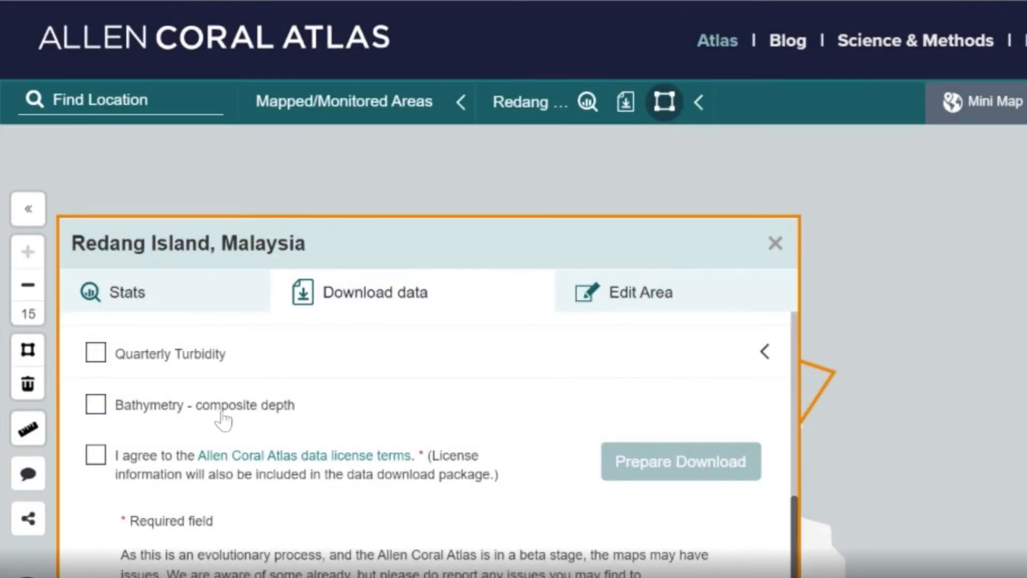
Include bathymetry composite depth and visual imagery in the Redang Island data download and agree to the data license terms.
left_click(97, 412)
scroll(99, 409, "up", 5)
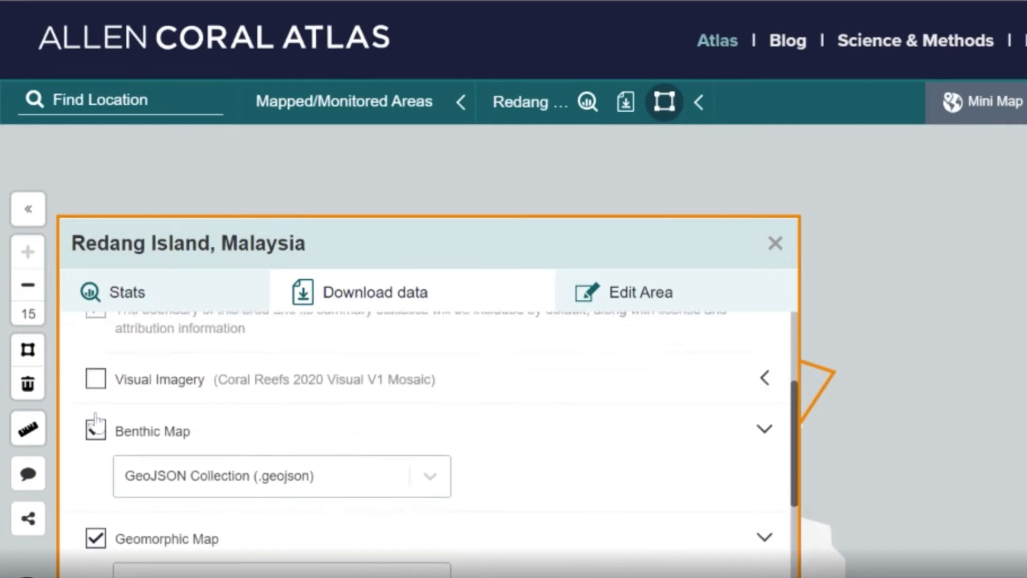
left_click(96, 390)
scroll(100, 394, "down", 5)
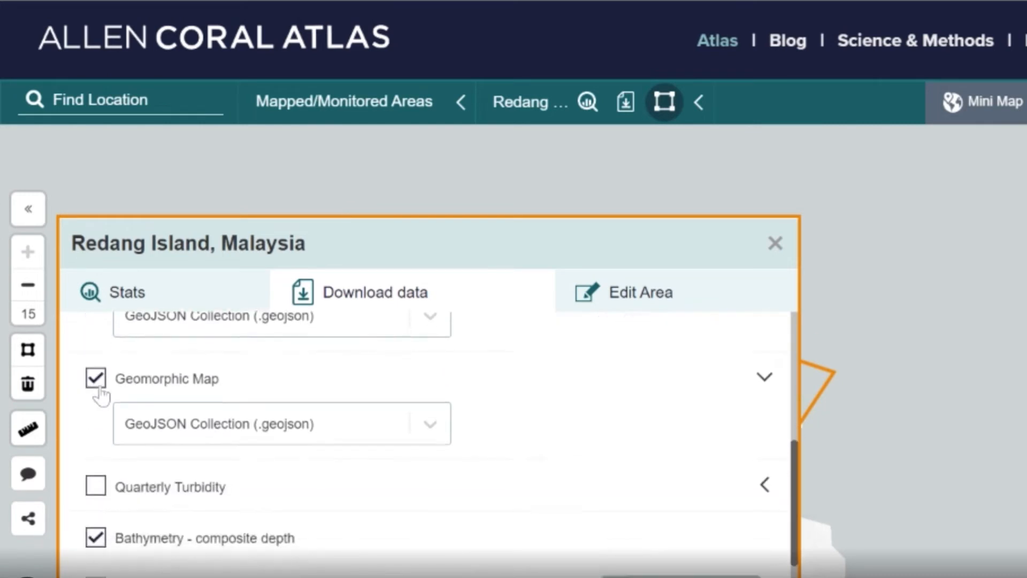
left_click(96, 454)
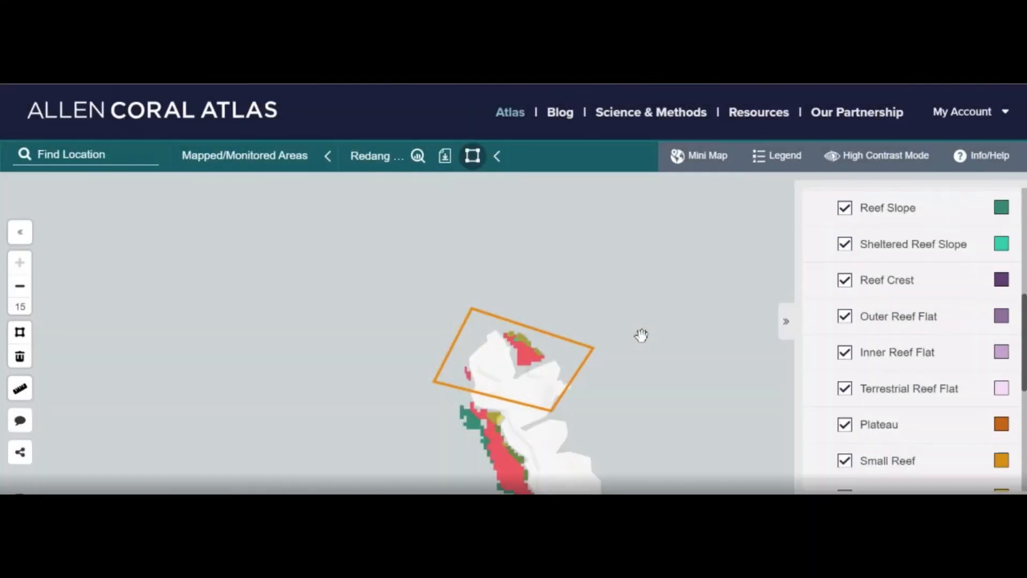
Review the reef extent map description and zip files on the Science & Methods page, plus the Redang Island download-ready email.
left_click(664, 114)
scroll(390, 335, "down", 5)
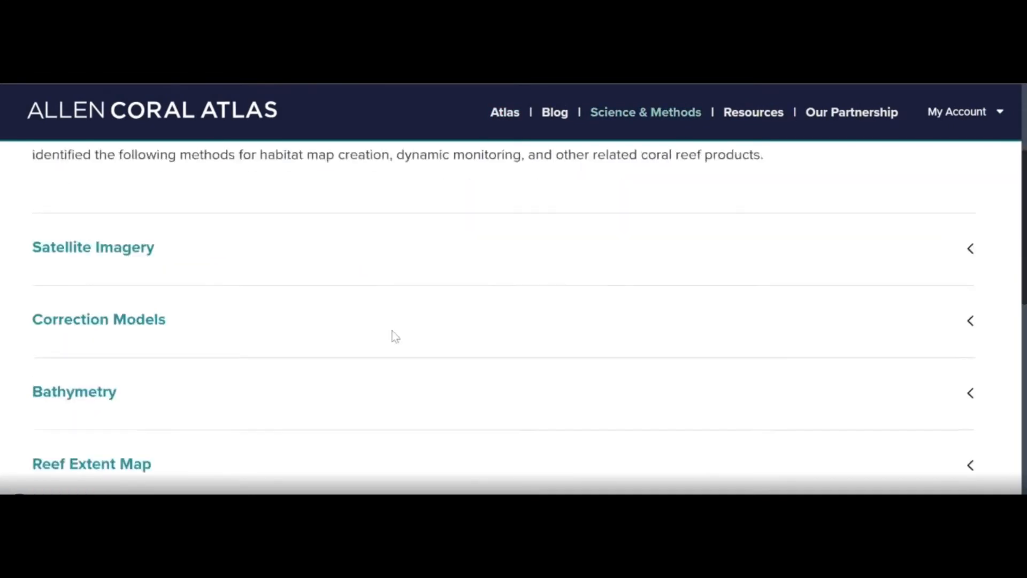
left_click(389, 408)
scroll(389, 409, "down", 7)
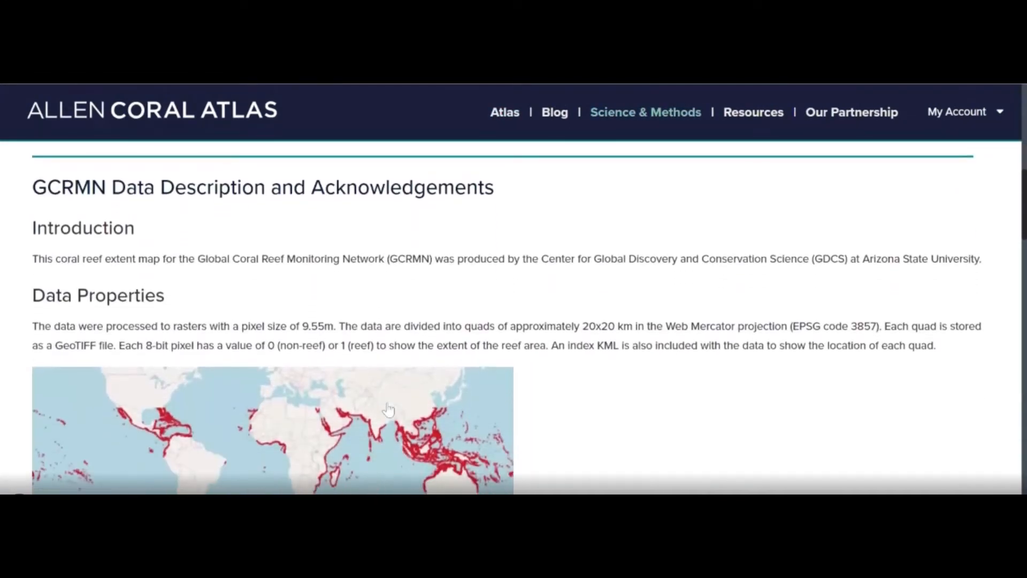
scroll(505, 316, "down", 10)
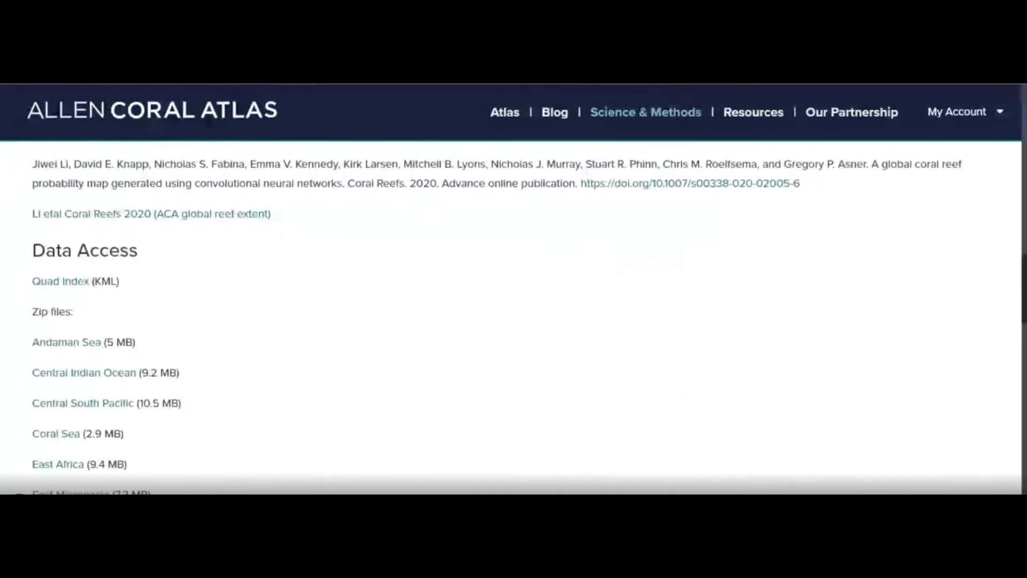
scroll(169, 319, "down", 5)
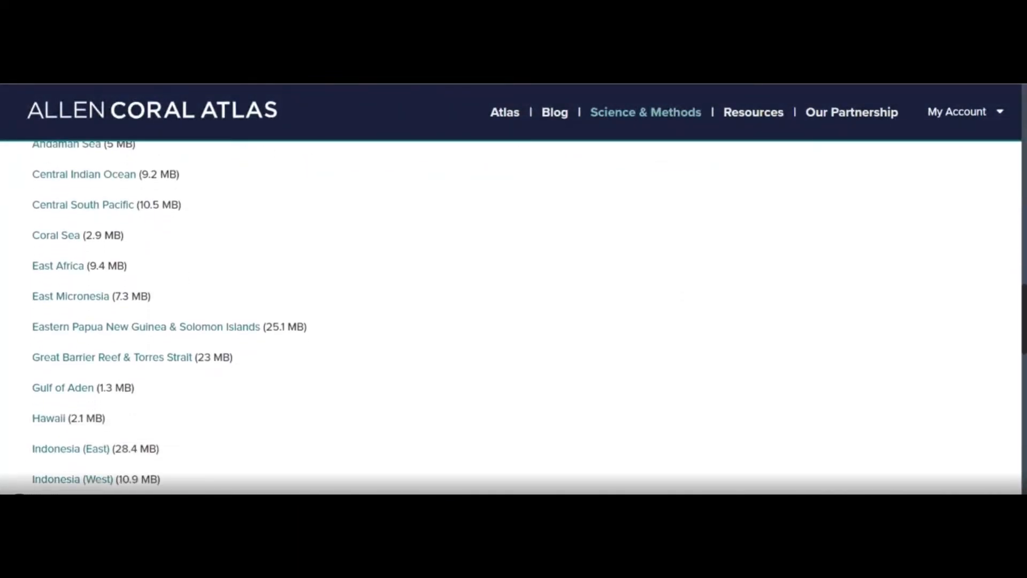
scroll(169, 319, "down", 1)
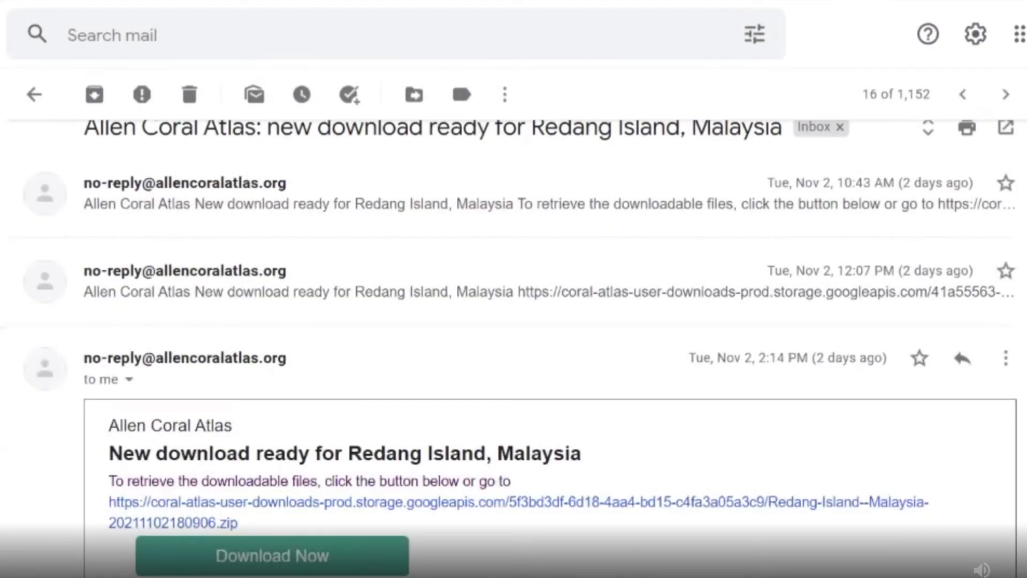
scroll(372, 458, "down", 2)
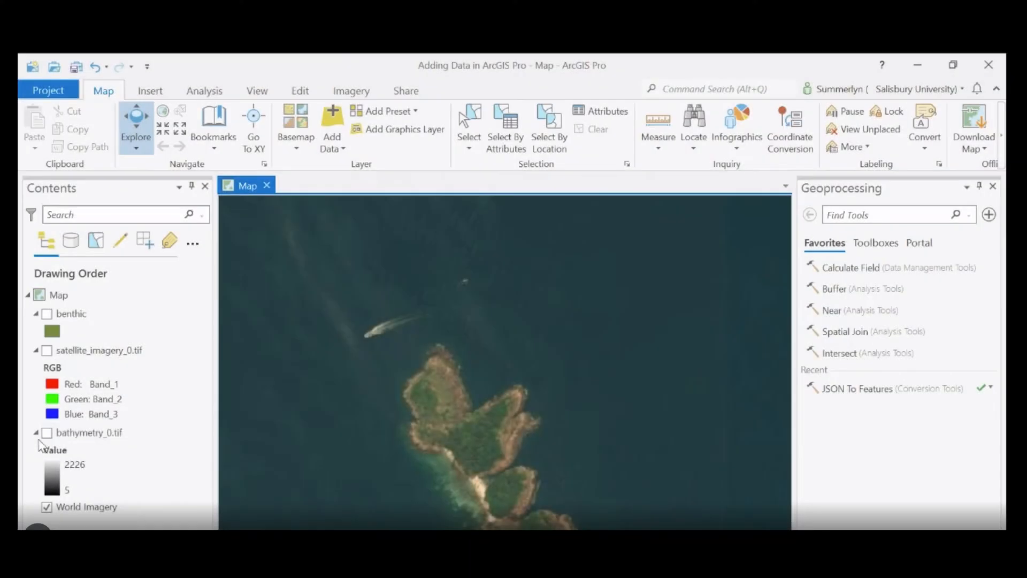
In ArcGIS Pro, show the bathymetry_0.tif and benthic layers on the map.
left_click(46, 432)
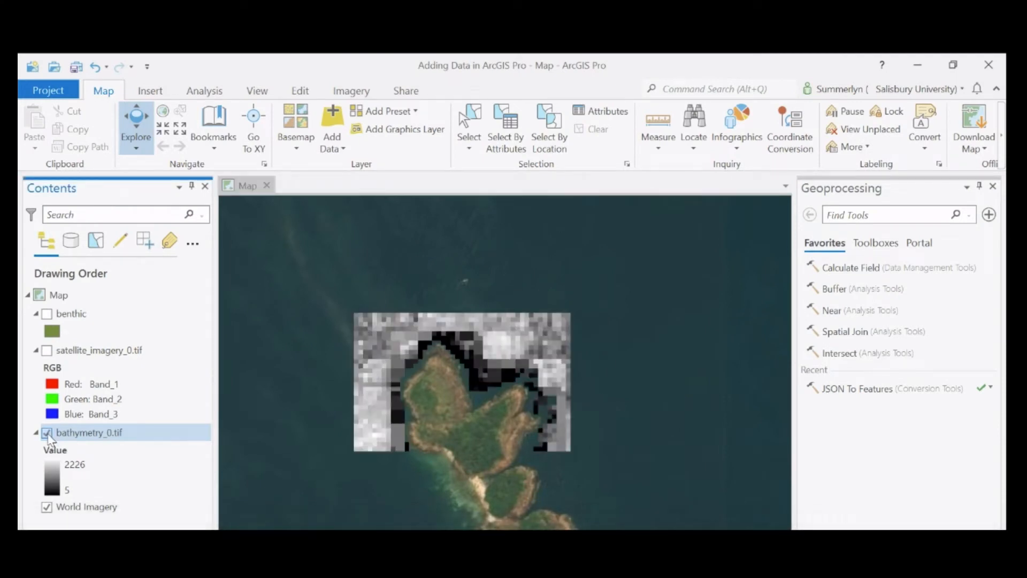
left_click(46, 313)
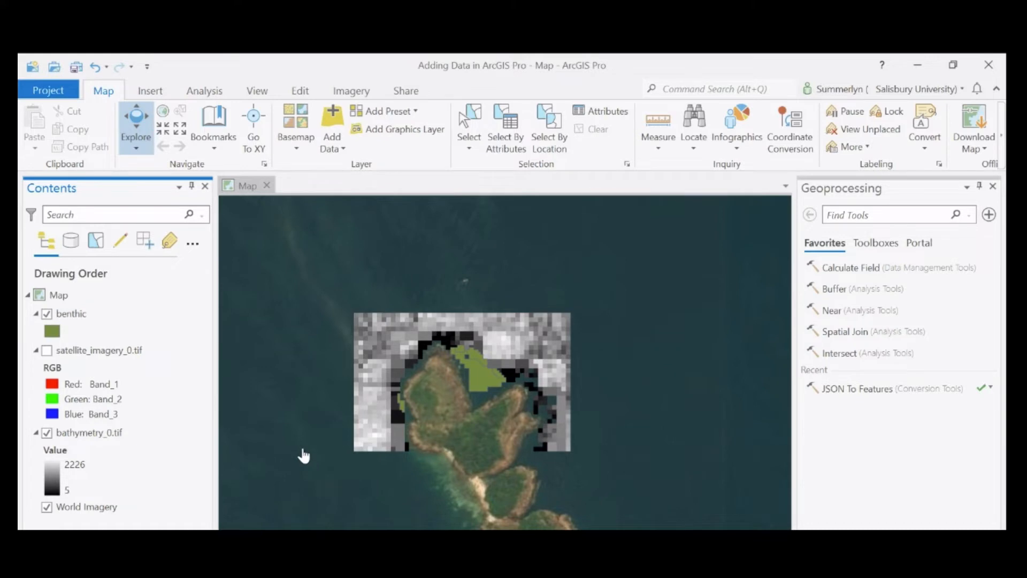
scroll(303, 455, "down", 2)
left_click_drag(450, 350, 529, 279)
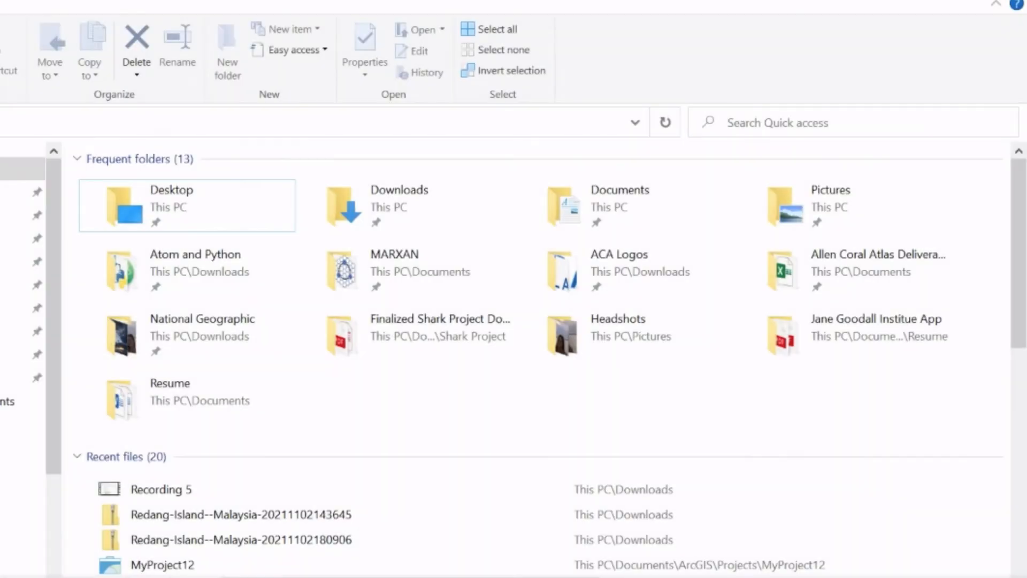
left_click(22, 215)
left_click(160, 427)
double_click(155, 403)
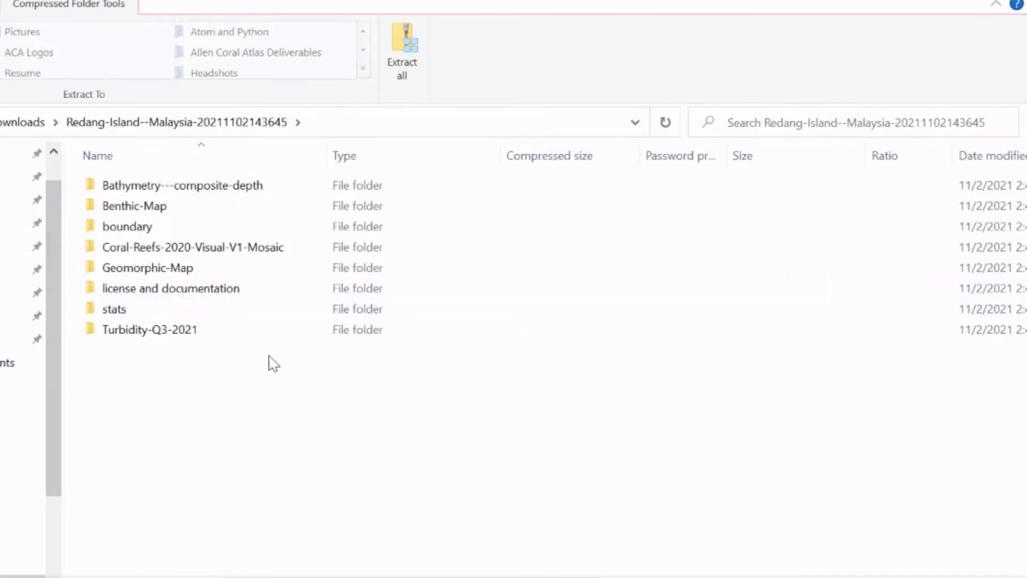
left_click(407, 65)
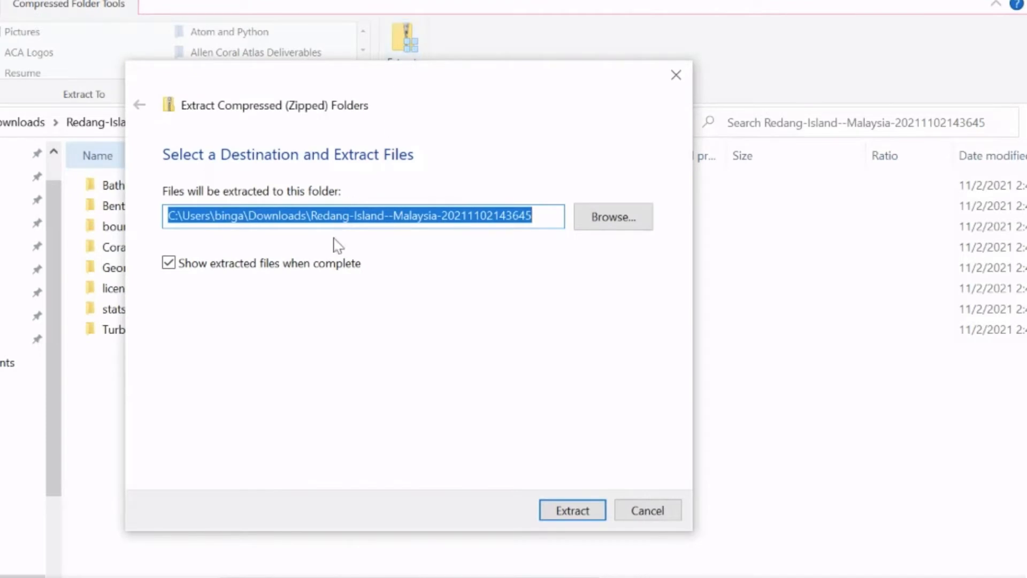
left_click(568, 528)
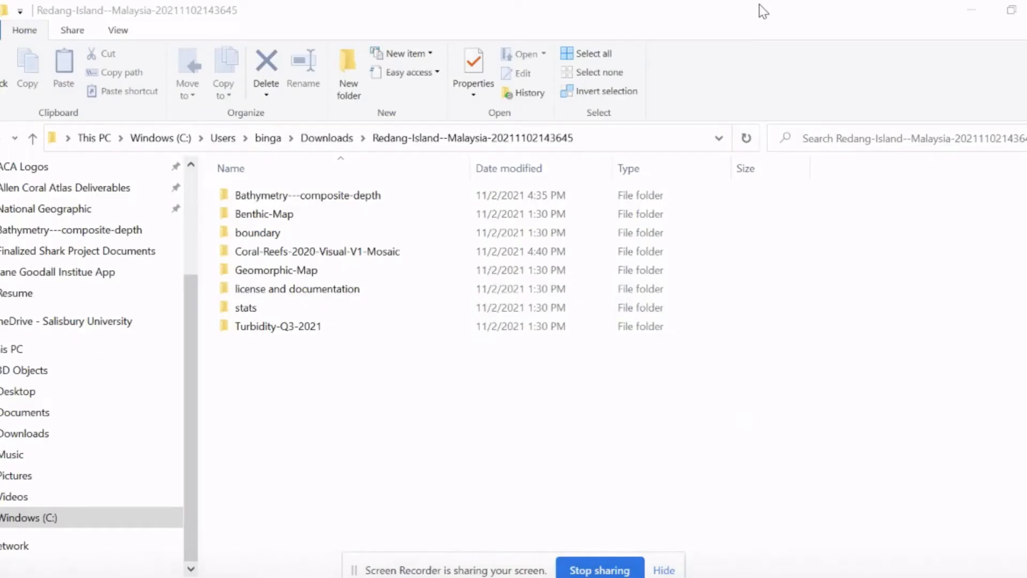
Launch ArcGIS Pro.
left_click(666, 571)
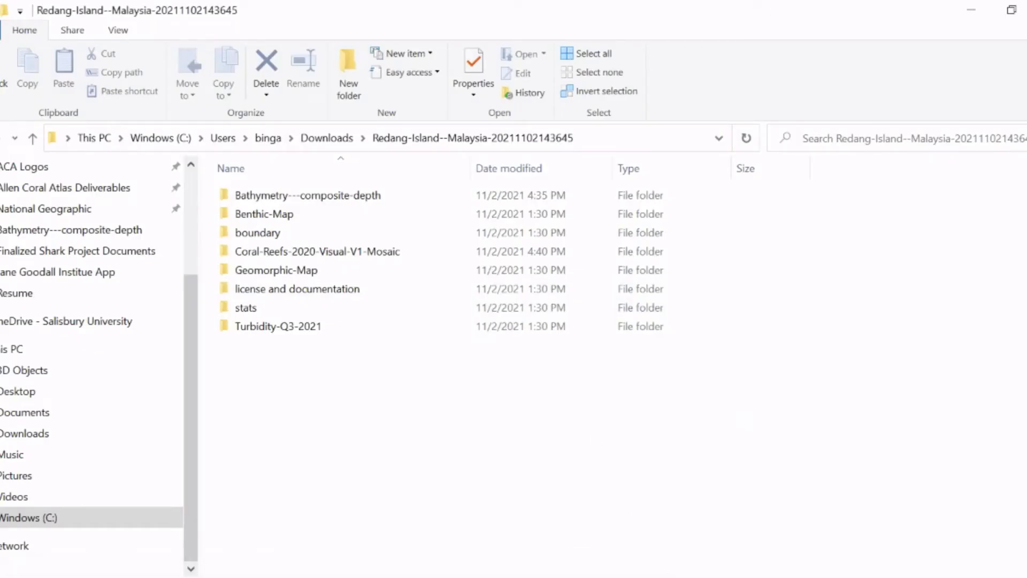
key("super")
left_click(78, 436)
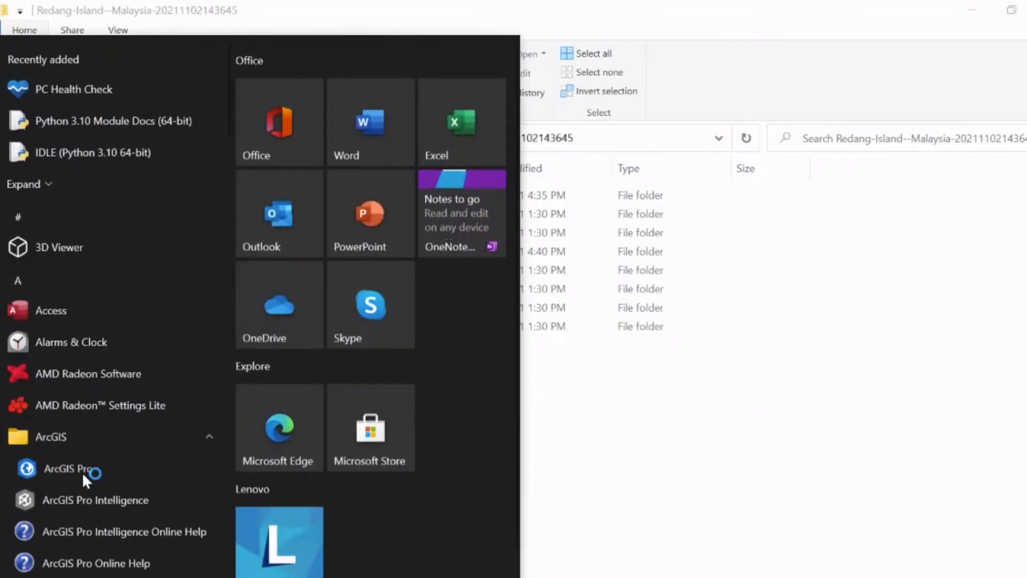
left_click(83, 474)
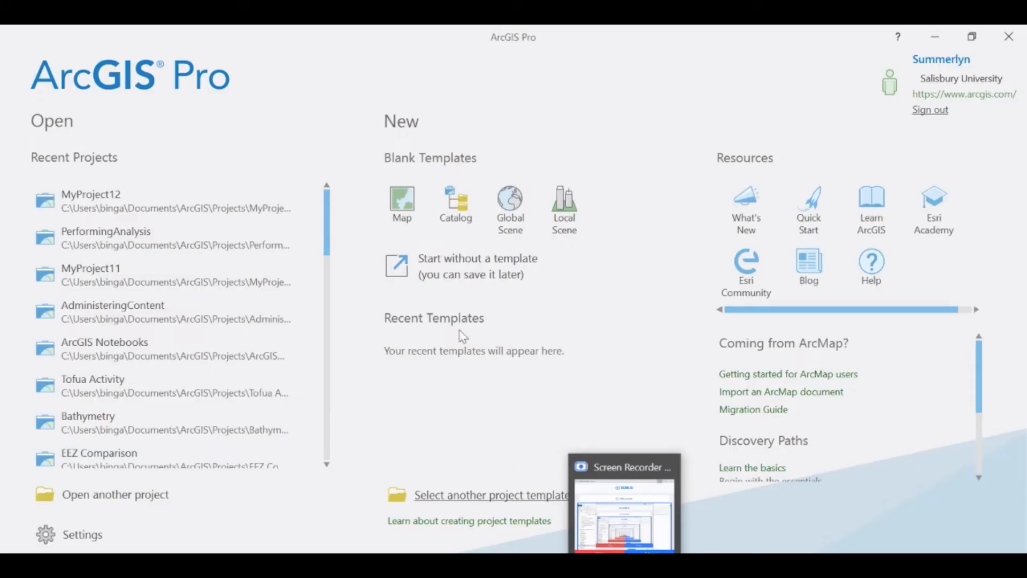
Create a new project from the blank Map template and name it "Adding Data in ArcGIS Pro".
left_click(412, 226)
left_click_drag(430, 275, 379, 274)
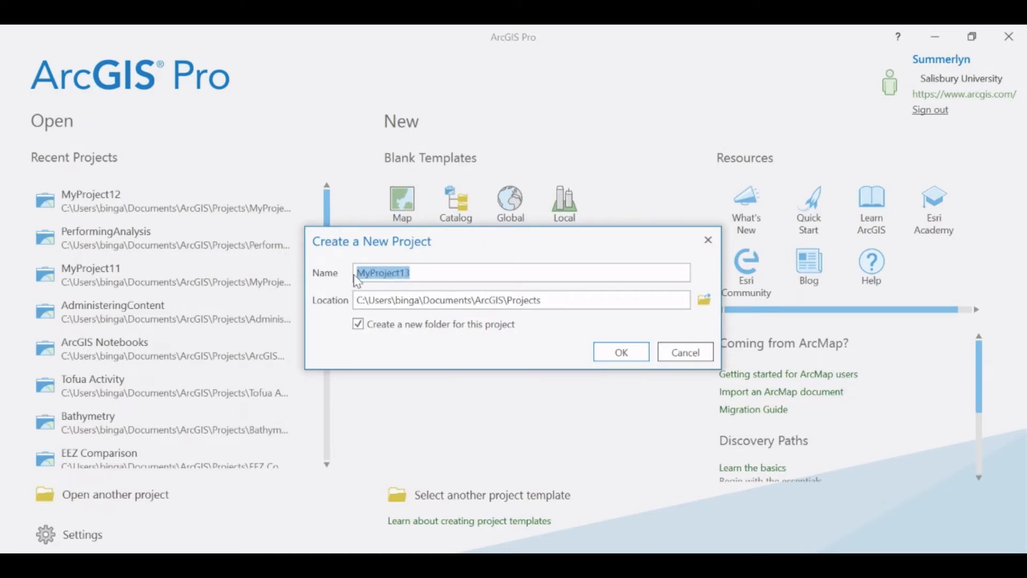
type("Adding Data in ArcGIS Pro")
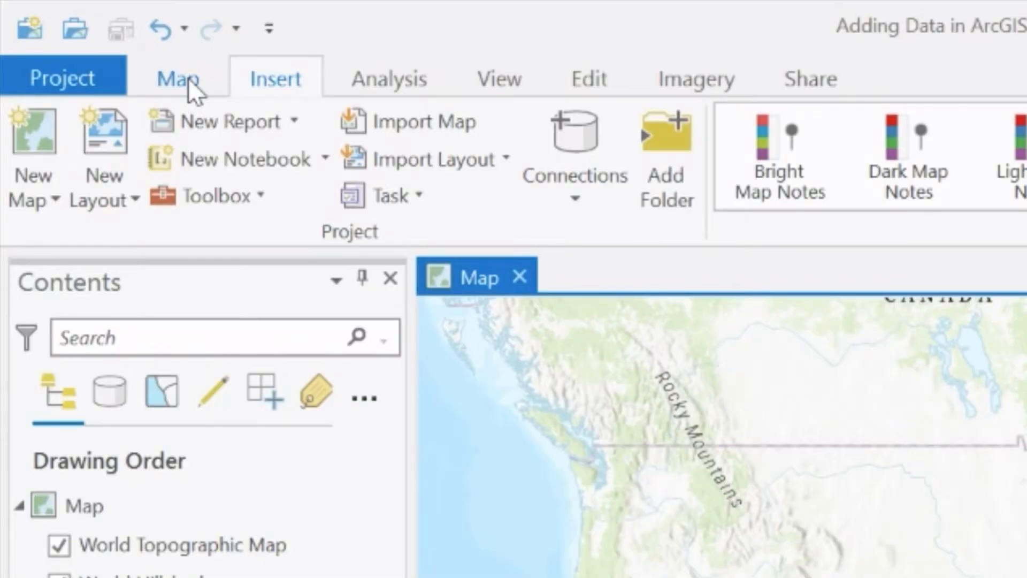
Add the bathymetry_0.tif raster from the extracted Redang Island folder in Downloads to the map.
left_click(188, 78)
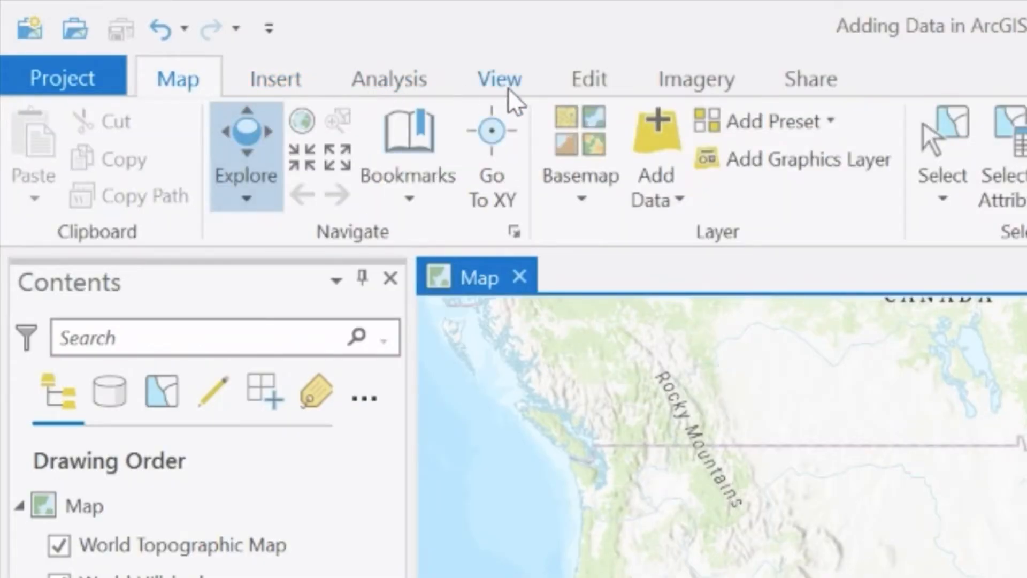
left_click(275, 92)
left_click(211, 90)
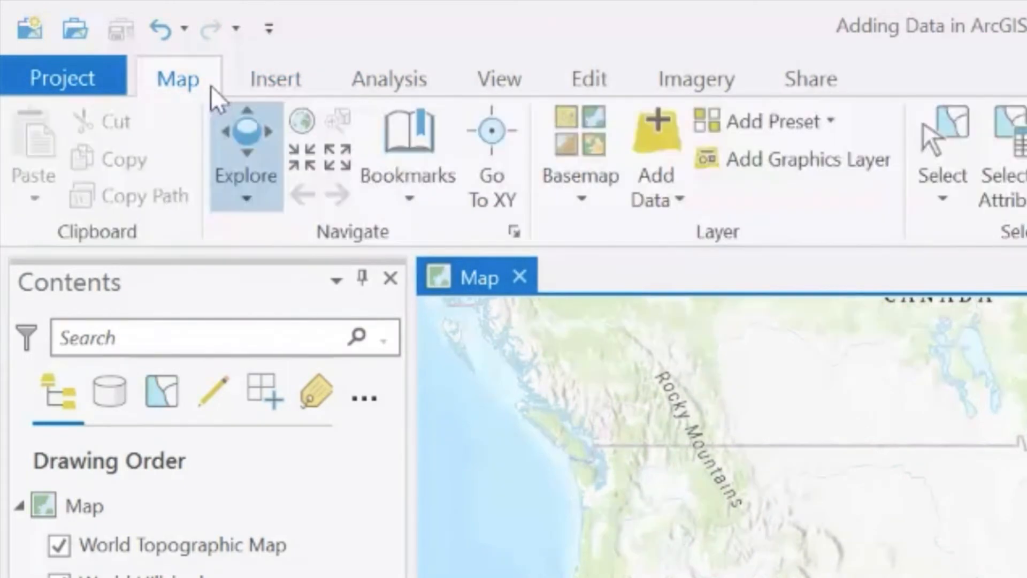
left_click(671, 203)
left_click(671, 202)
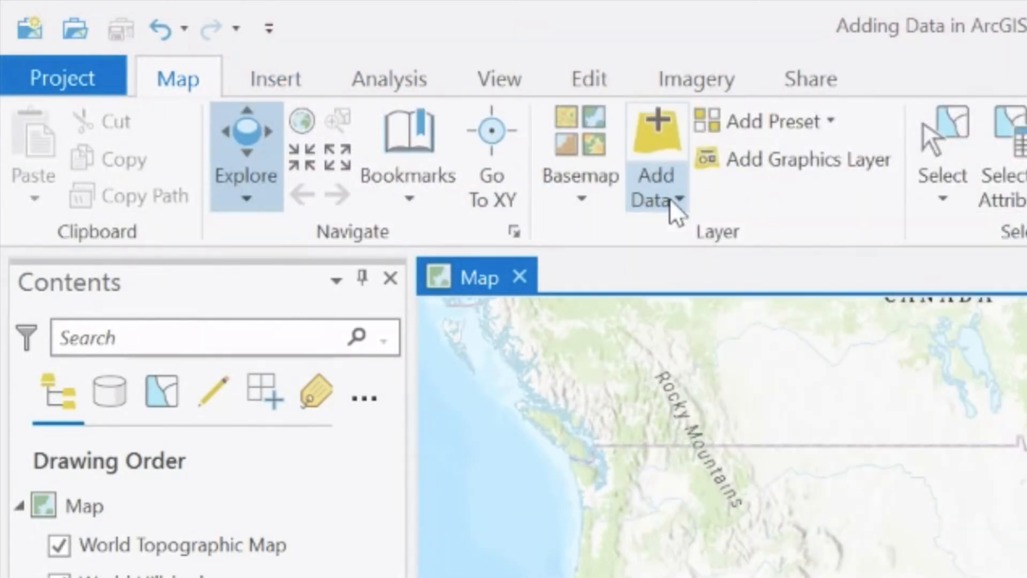
left_click(673, 202)
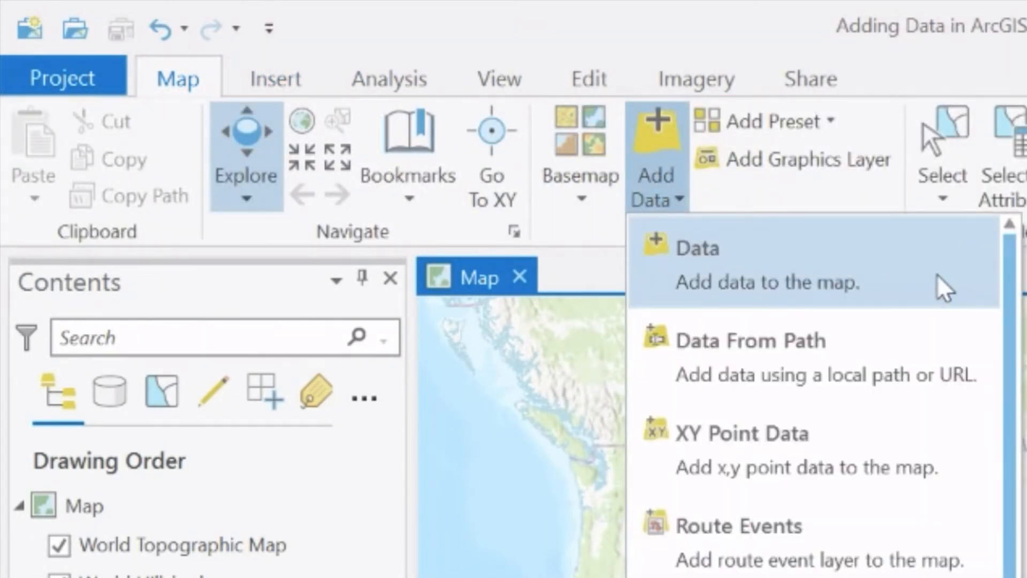
left_click(944, 289)
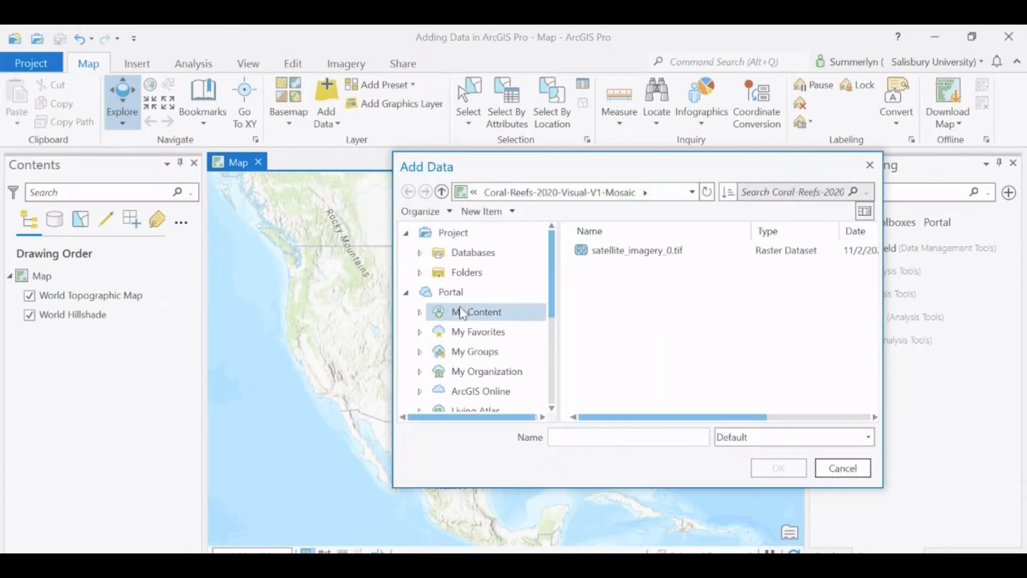
scroll(496, 283, "down", 3)
left_click(497, 289)
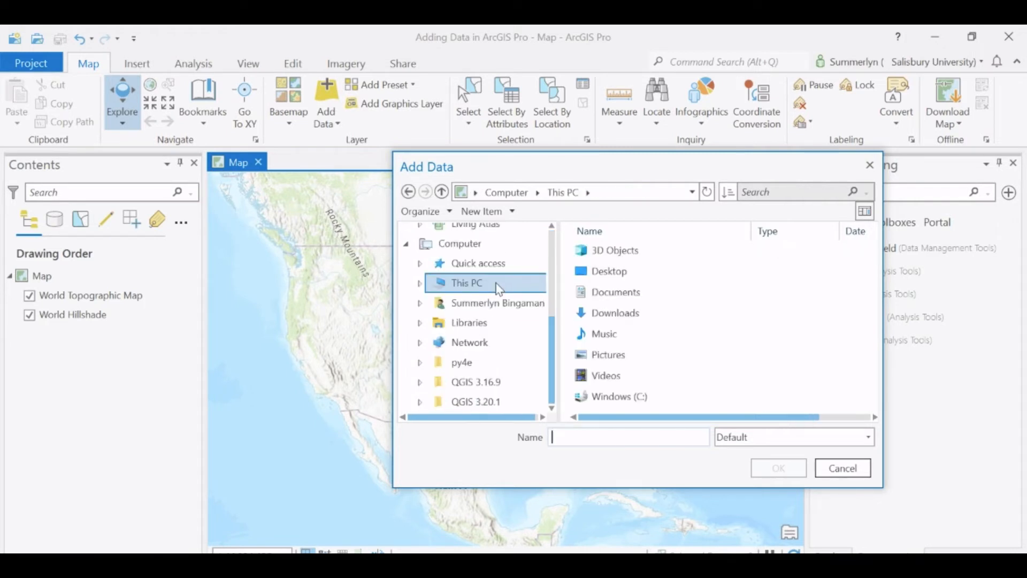
double_click(621, 312)
double_click(693, 293)
double_click(679, 252)
left_click(677, 255)
left_click(757, 470)
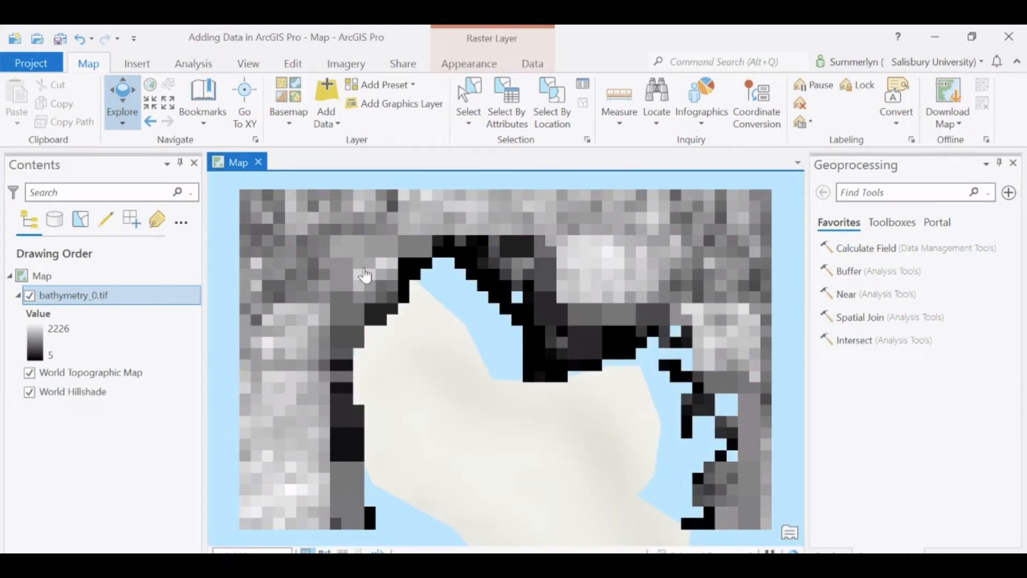
Change the map's basemap to World Imagery.
left_click(292, 121)
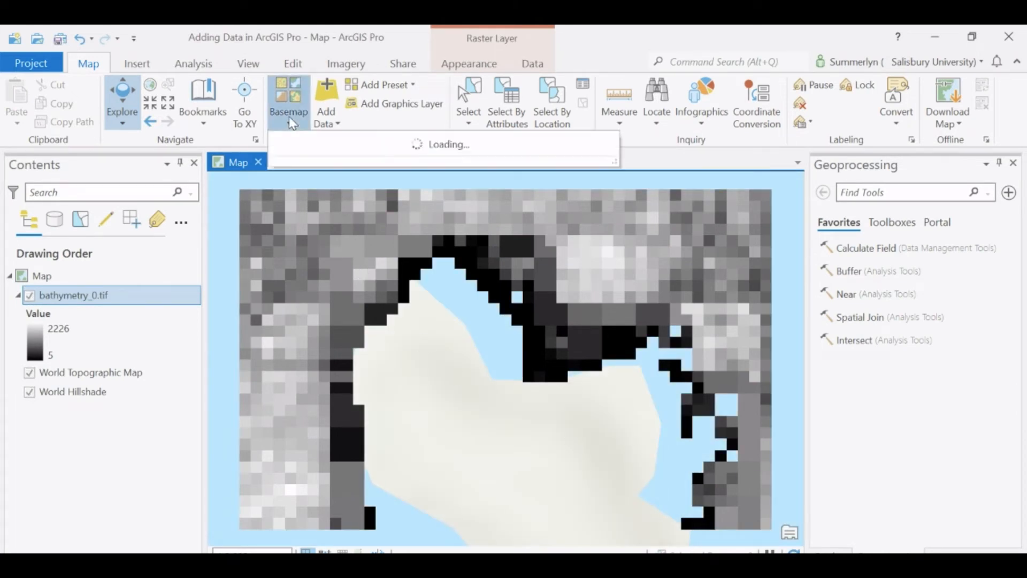
left_click(316, 172)
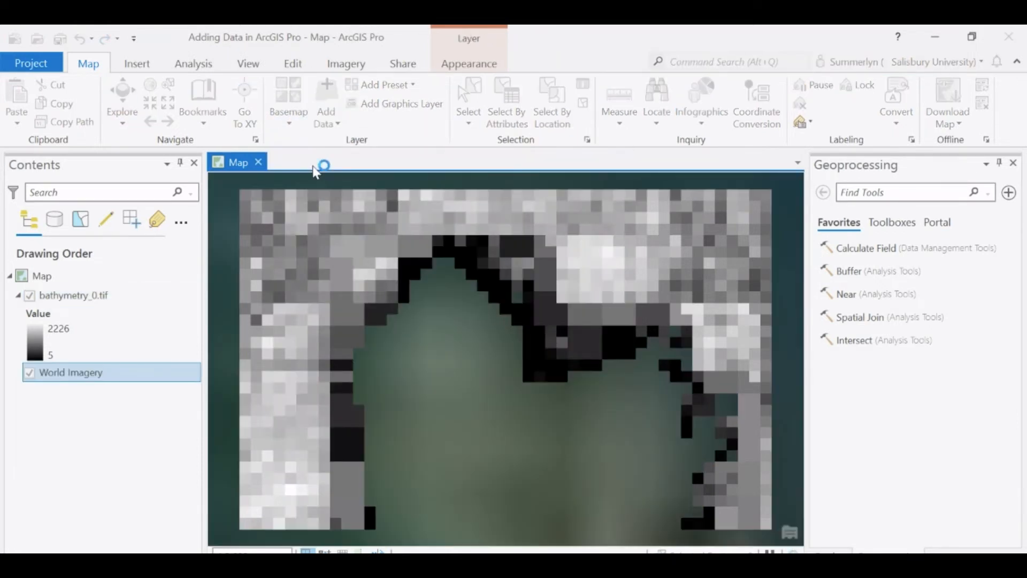
scroll(402, 327, "down", 2)
scroll(403, 323, "down", 1)
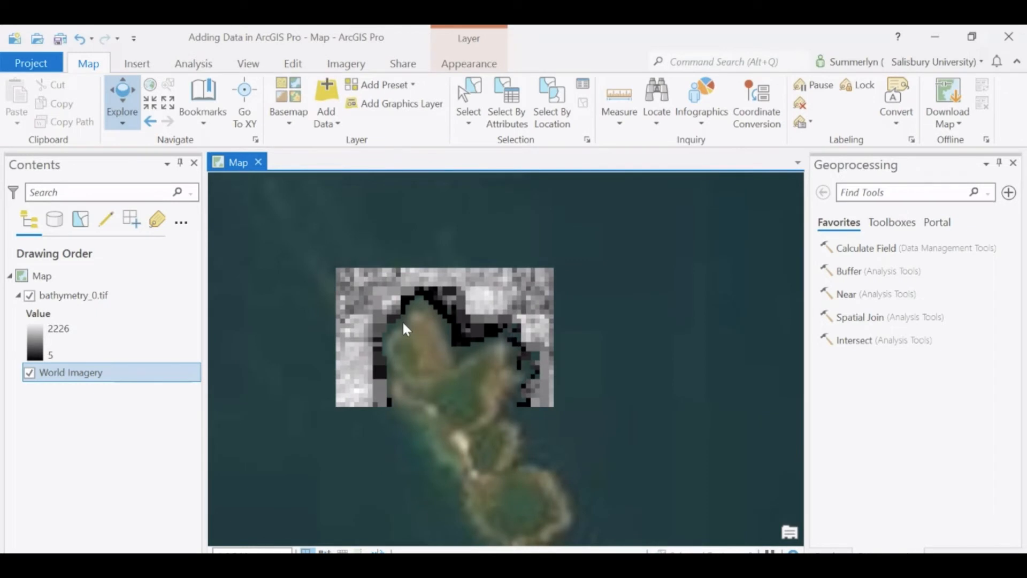
scroll(402, 320, "up", 1)
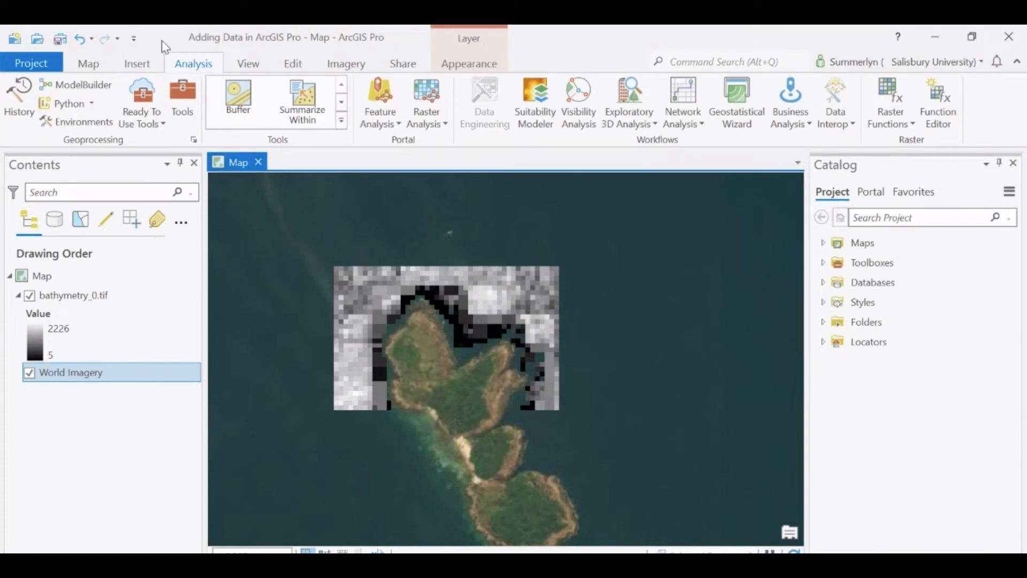
Search the geoprocessing tools for "JSON to features" and open the JSON To Features tool.
left_click(87, 67)
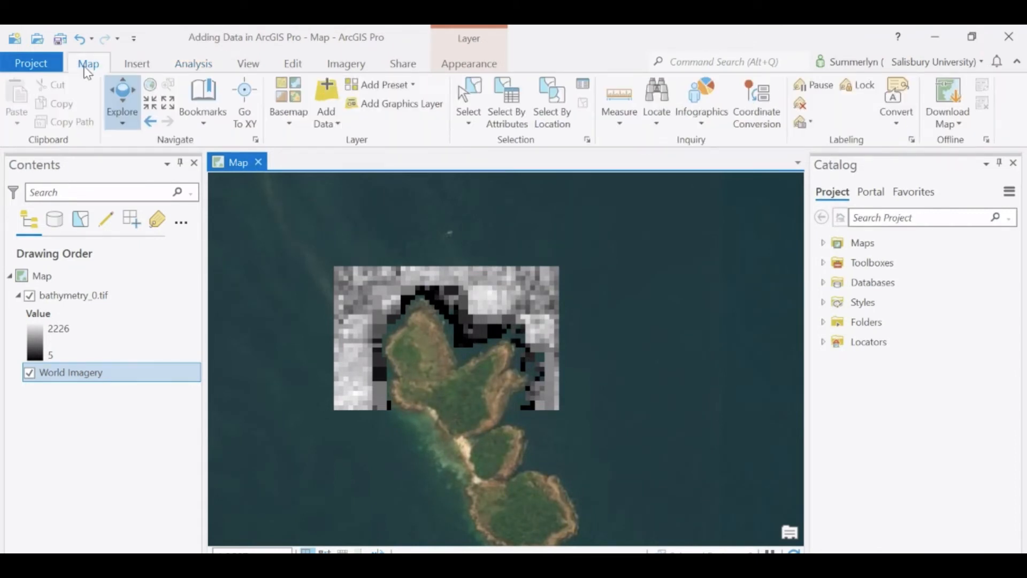
left_click(194, 69)
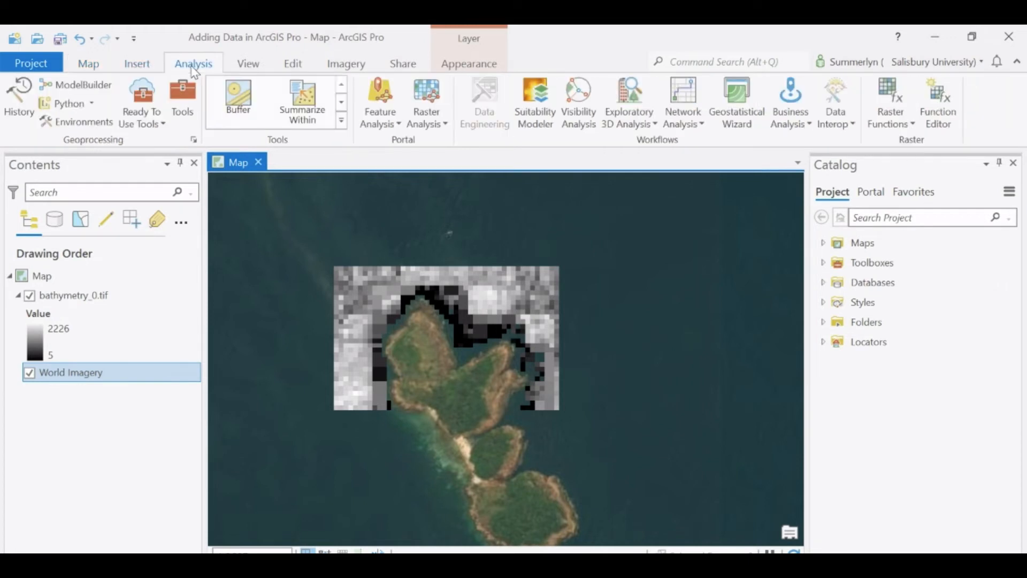
left_click(186, 126)
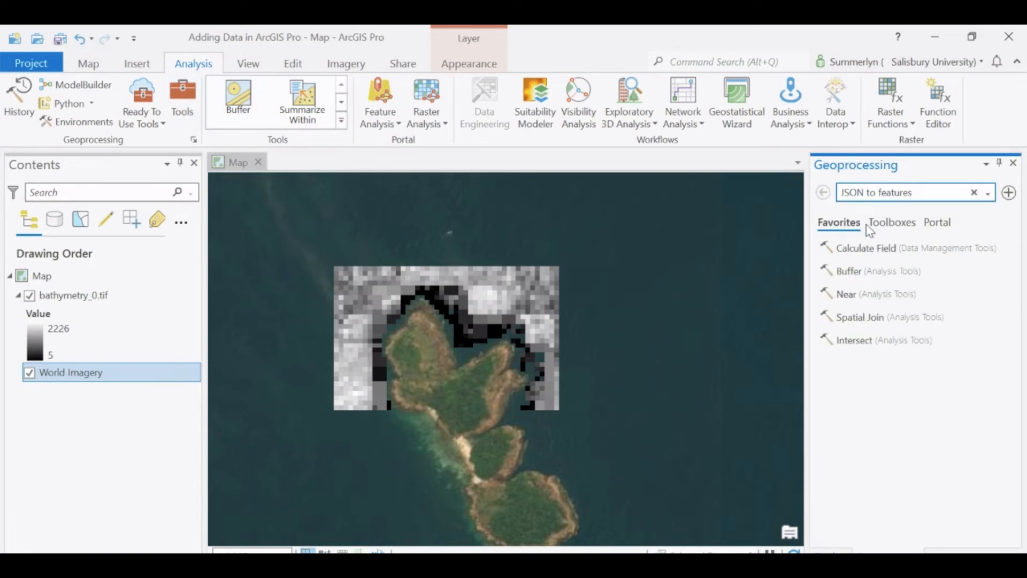
left_click(919, 193)
key("Return")
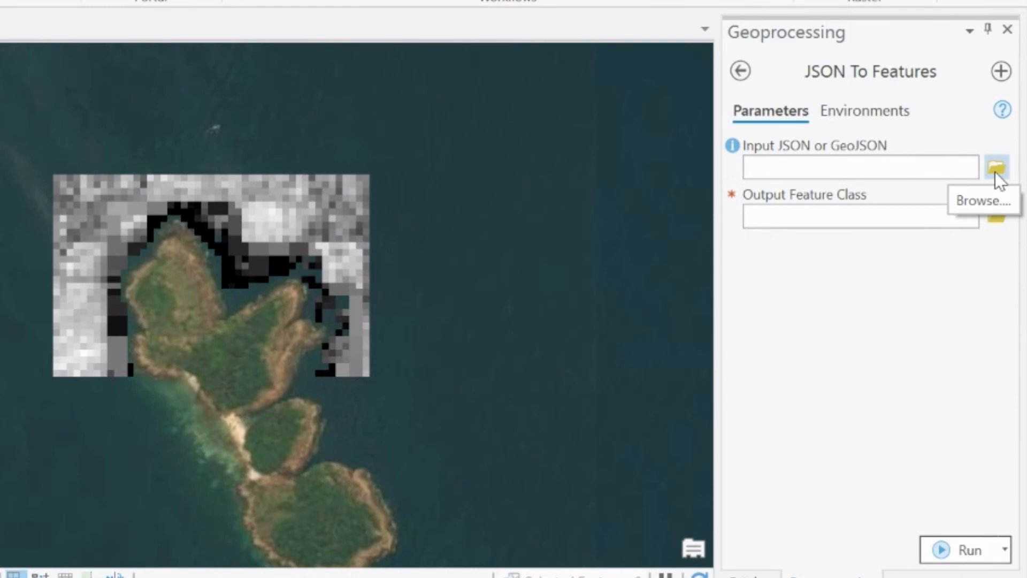
left_click(995, 172)
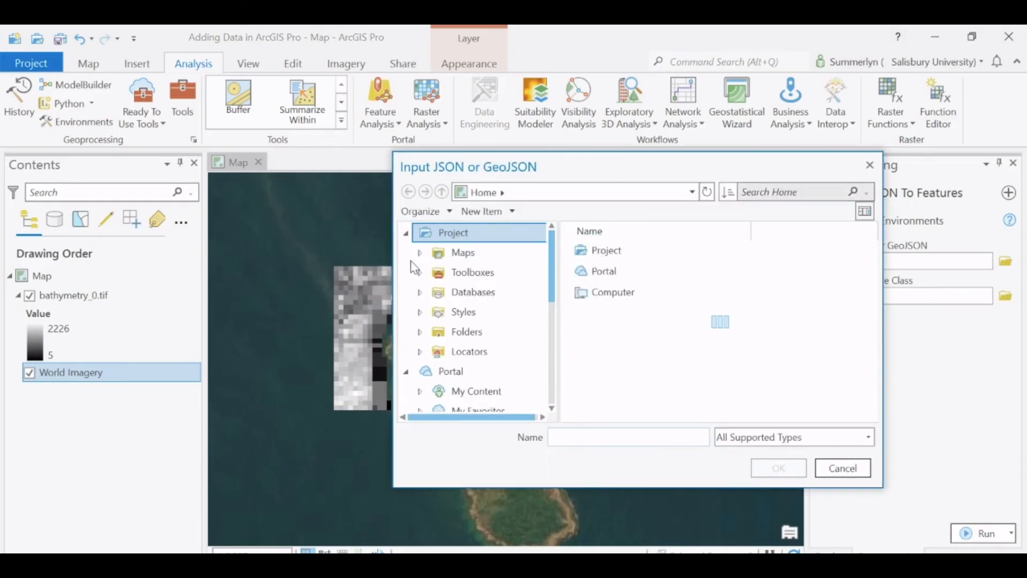
scroll(455, 313, "down", 5)
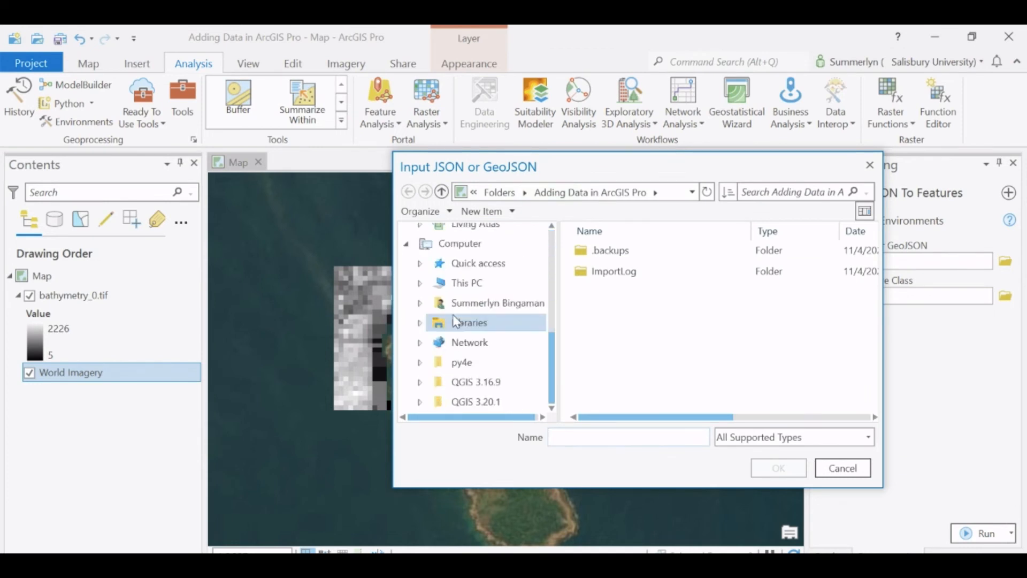
left_click(464, 282)
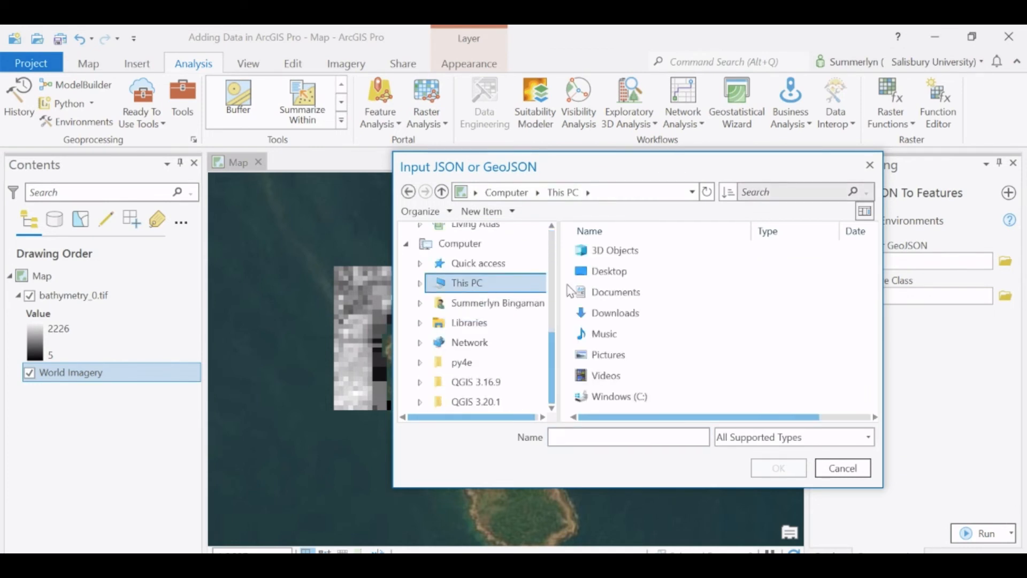
double_click(634, 312)
scroll(874, 408, "down", 2)
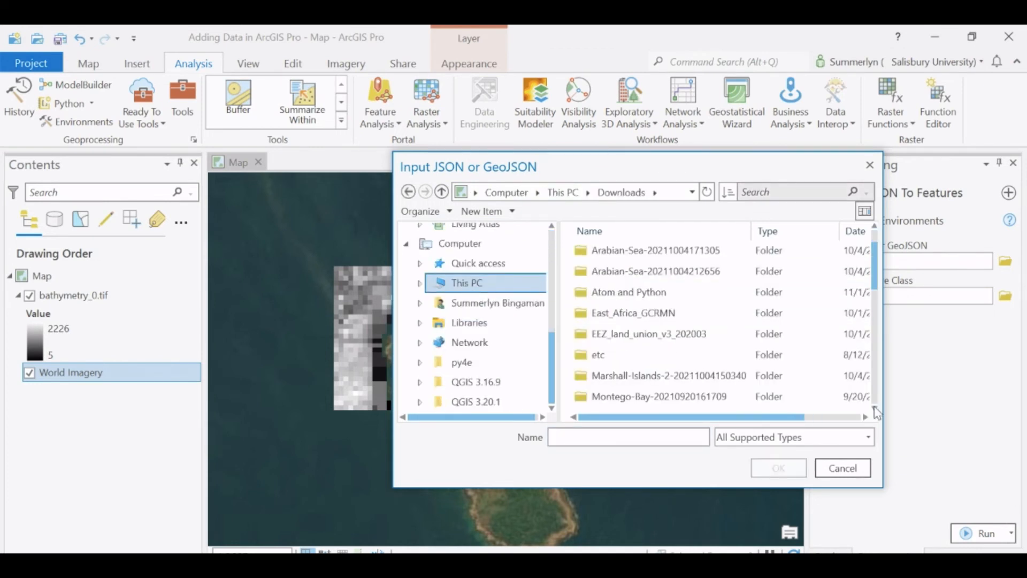
left_click(874, 409)
left_click(875, 408)
left_click(874, 408)
left_click(874, 408)
left_click(874, 408)
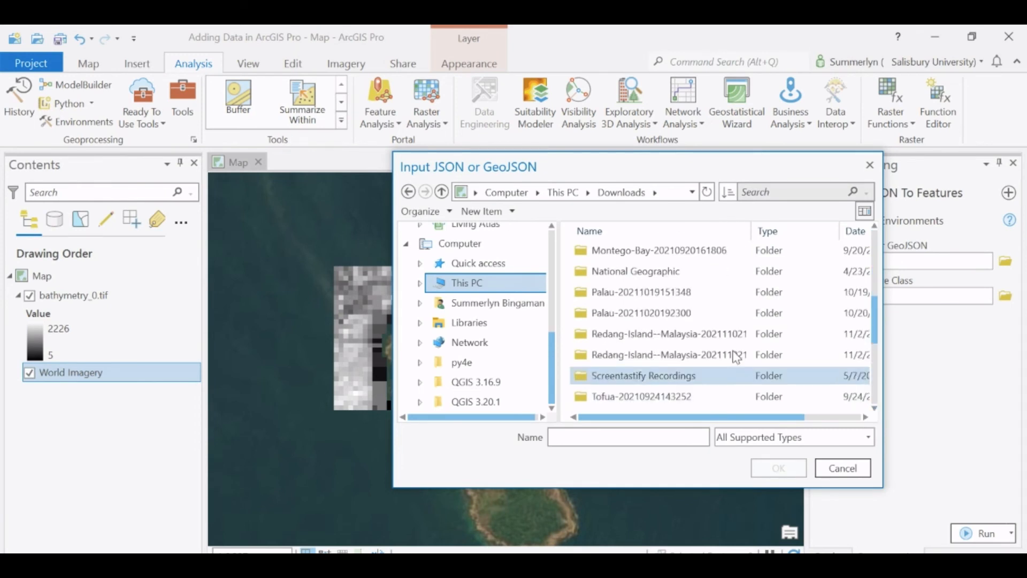
double_click(697, 334)
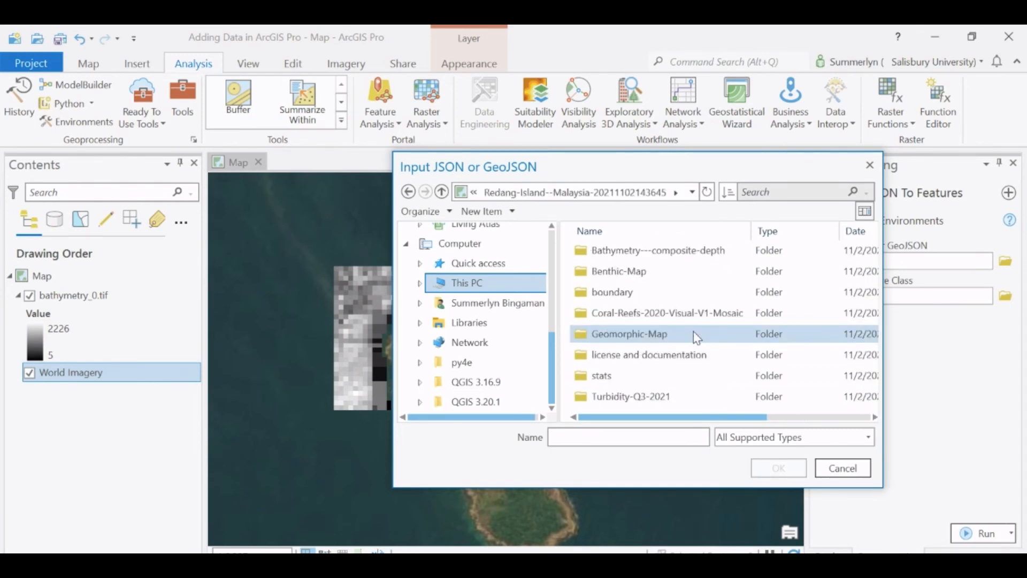
double_click(669, 272)
left_click(648, 255)
left_click(779, 469)
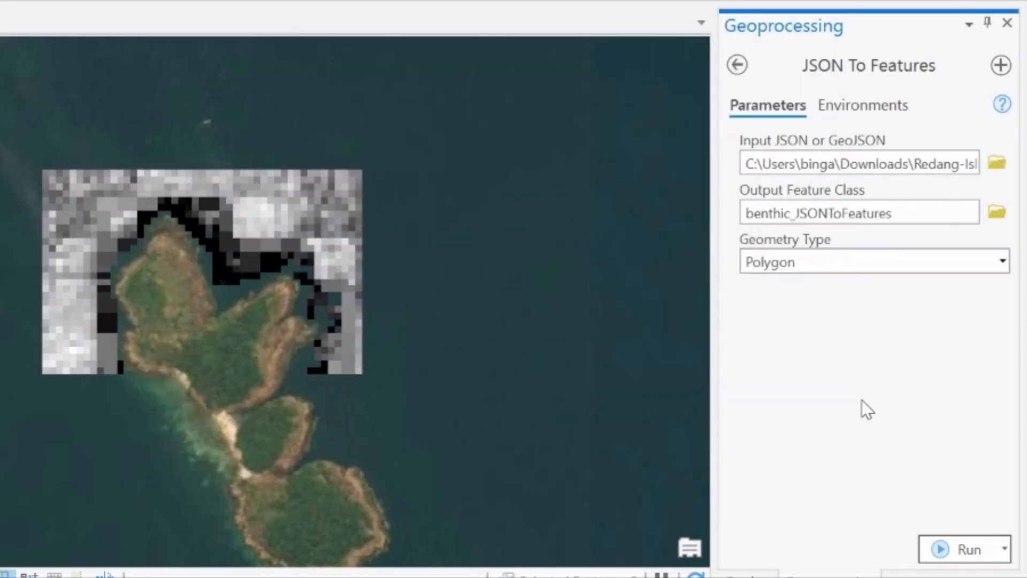
Shorten the output feature class name to "benthic", keeping it in the project geodatabase.
double_click(911, 217)
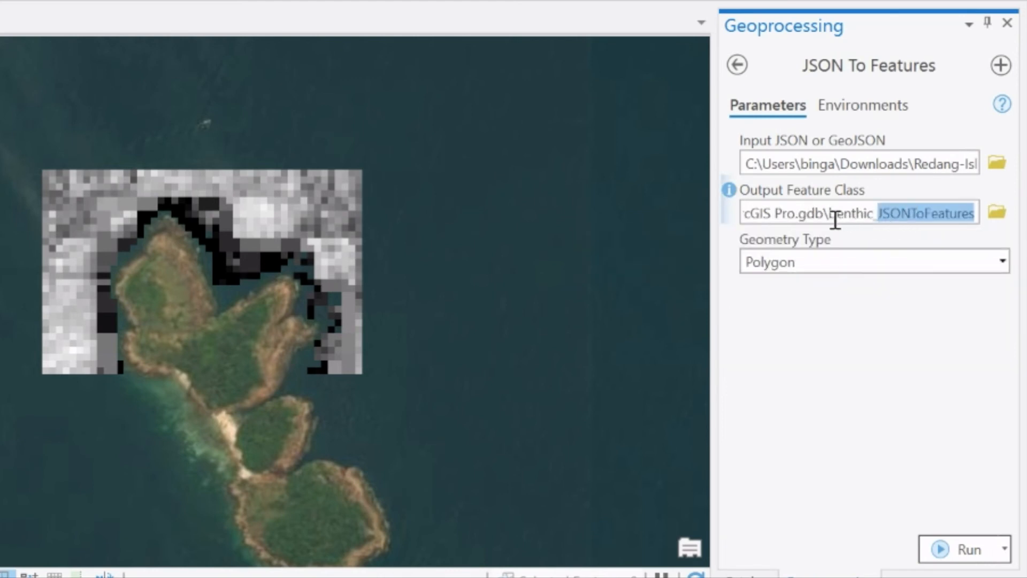
left_click_drag(829, 214, 881, 219)
key("BackSpace")
key("BackSpace")
key("BackSpace")
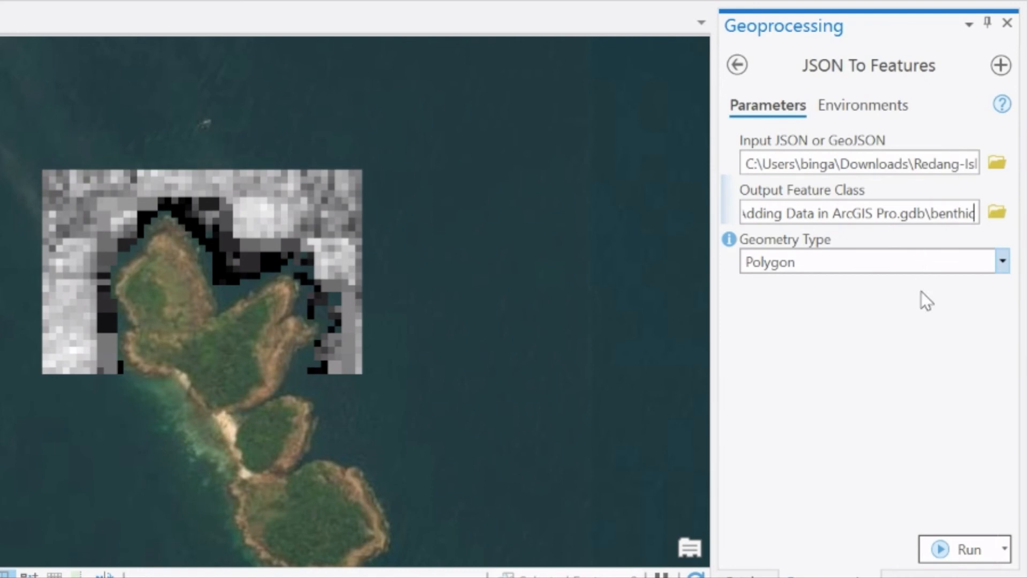
left_click(920, 324)
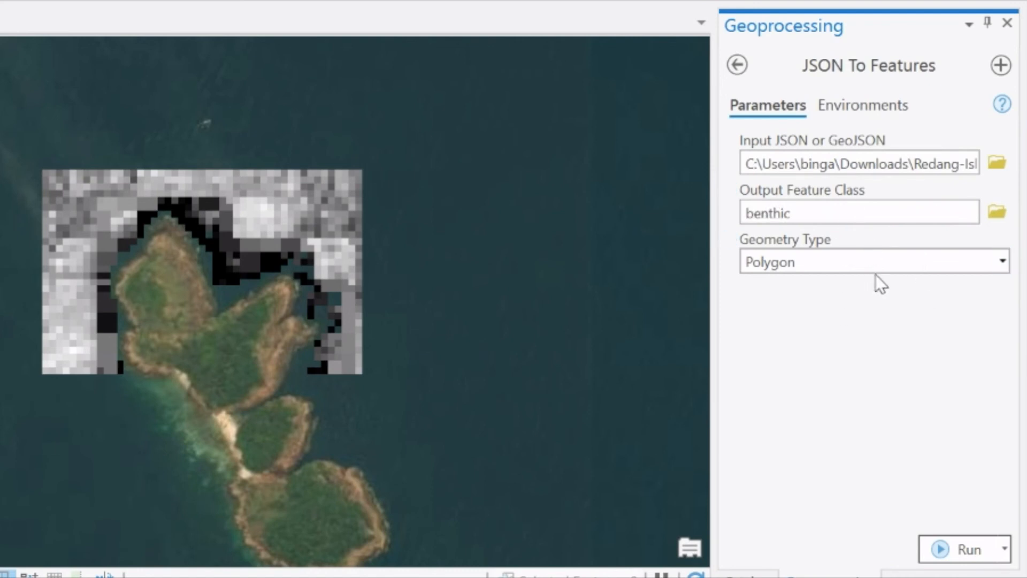
Choose Polygon as the geometry type and run the JSON To Features tool.
left_click(997, 267)
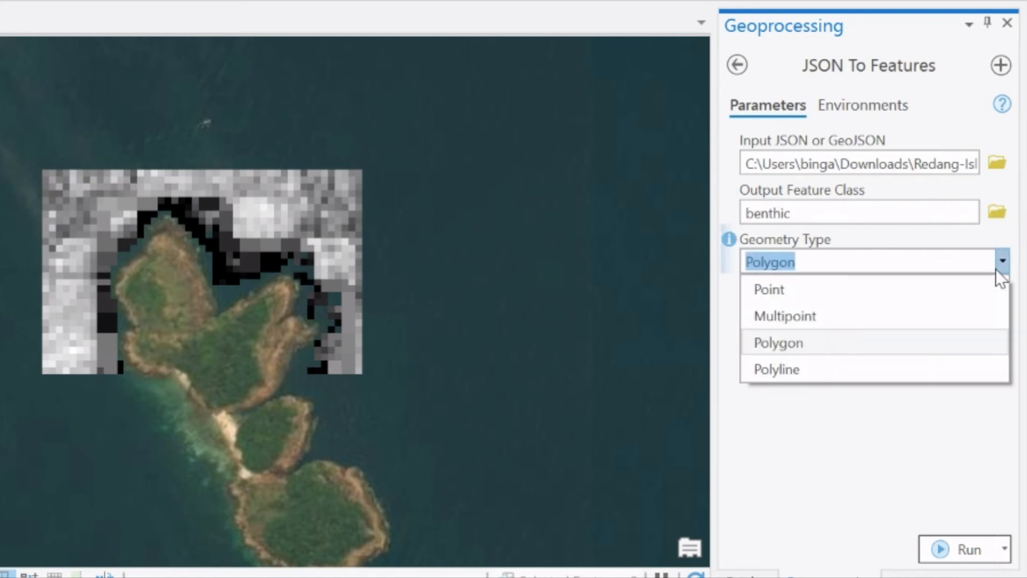
left_click(937, 342)
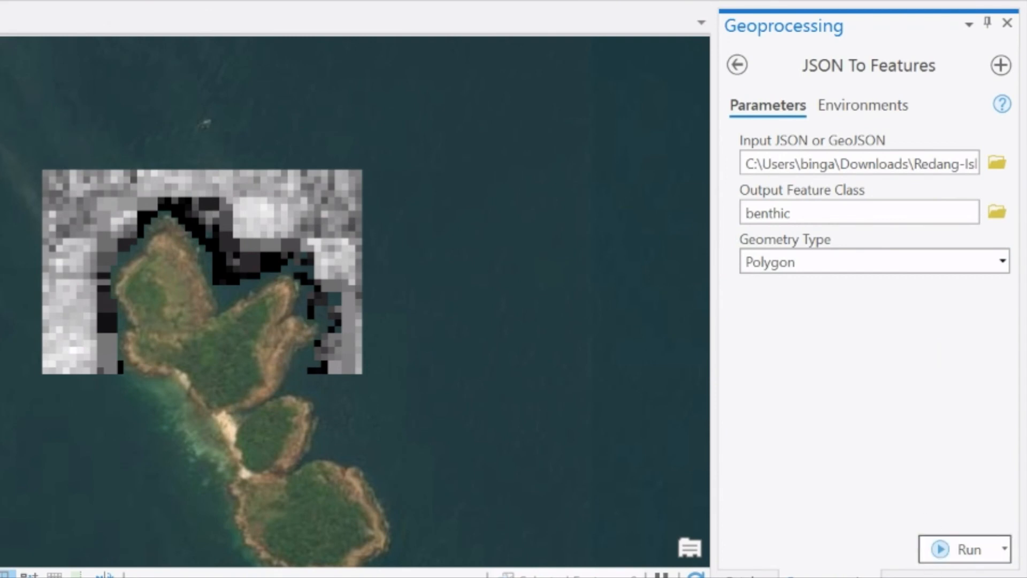
left_click(952, 550)
mouse_move(952, 550)
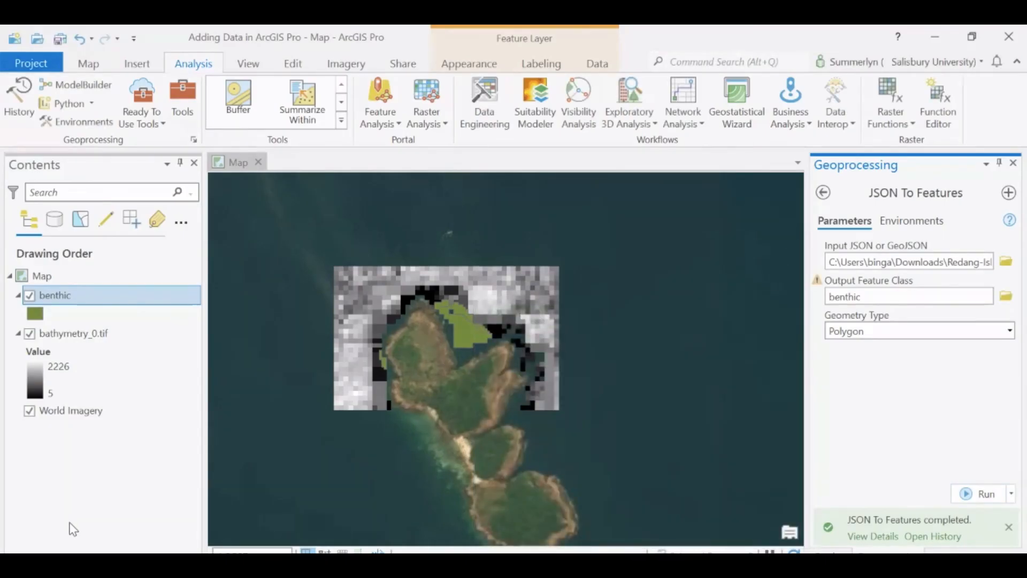
Toggle the bathymetry_0.tif and benthic layers off and on in turn to compare them on the map.
left_click(30, 334)
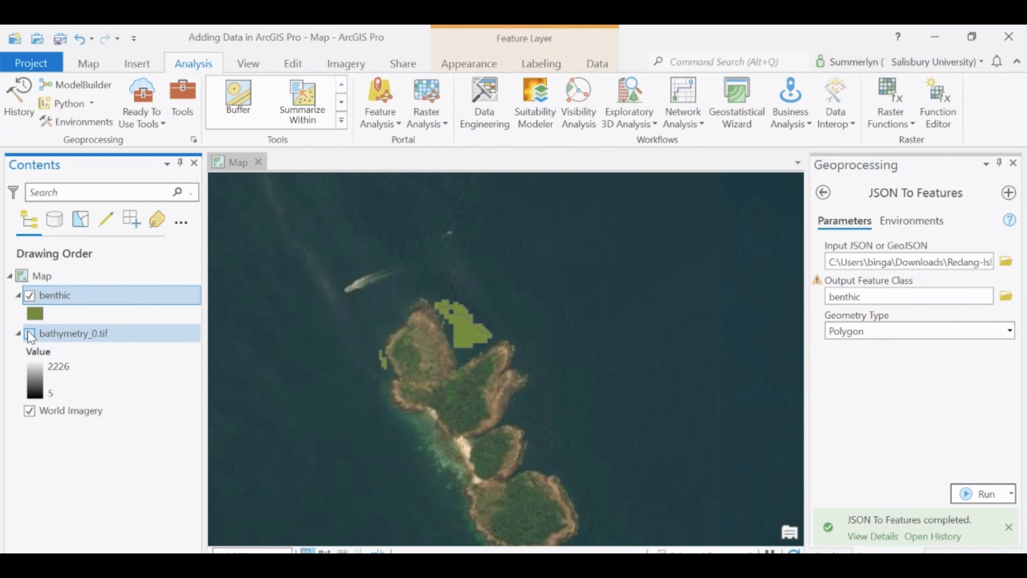
left_click(30, 333)
left_click(30, 295)
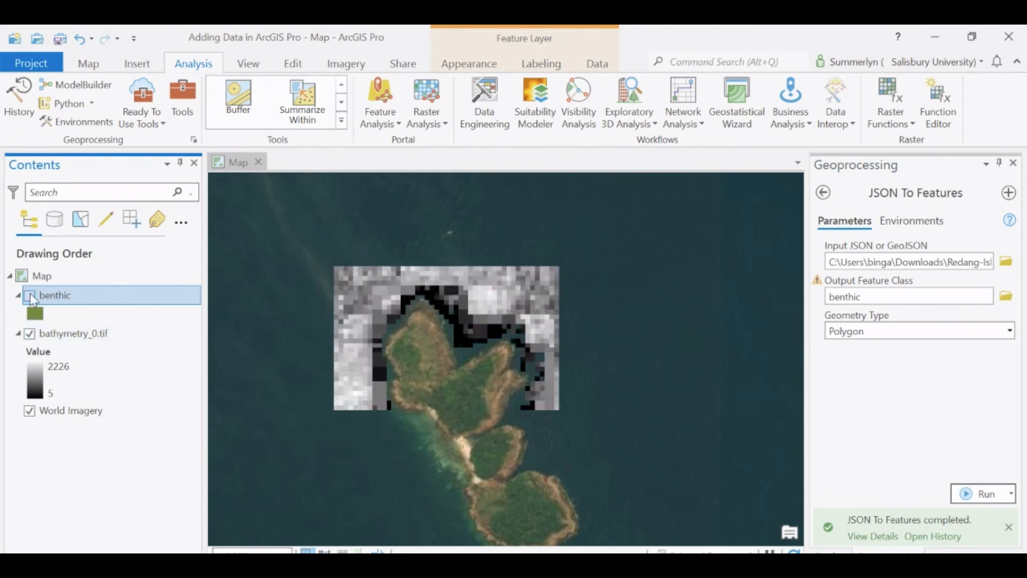
left_click(30, 296)
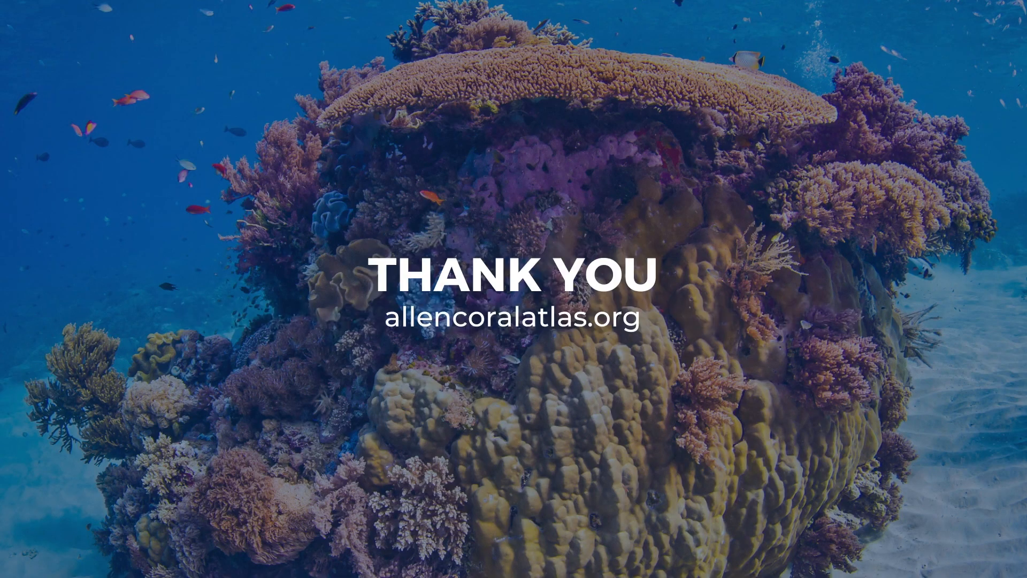